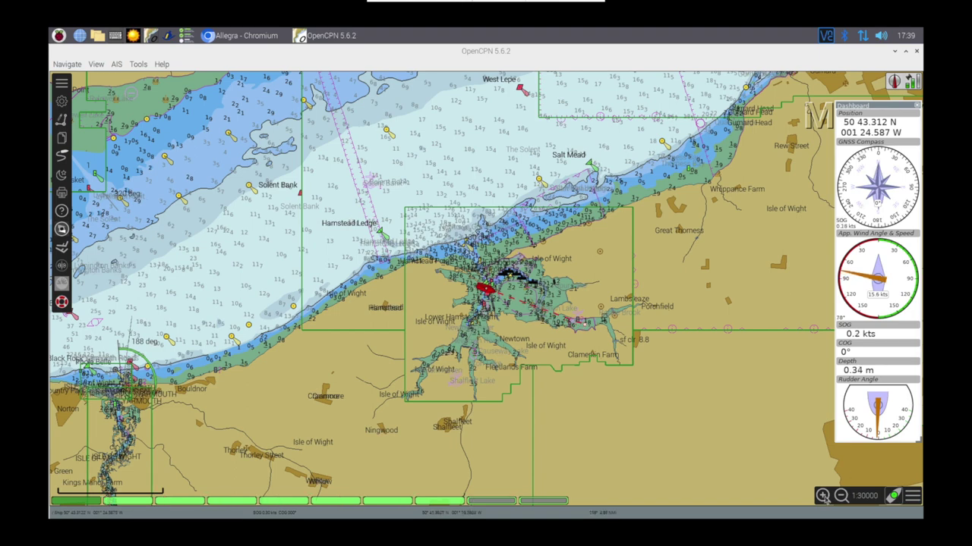
# - Zoom the chart in on the vessel in Newtown River to about 1:3800 scale
pyautogui.click(822, 495)
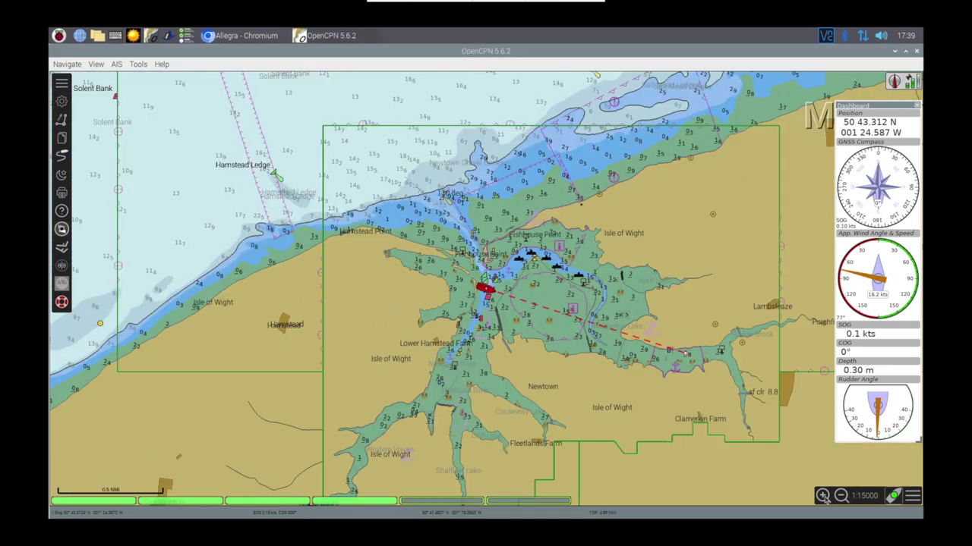
pyautogui.click(822, 496)
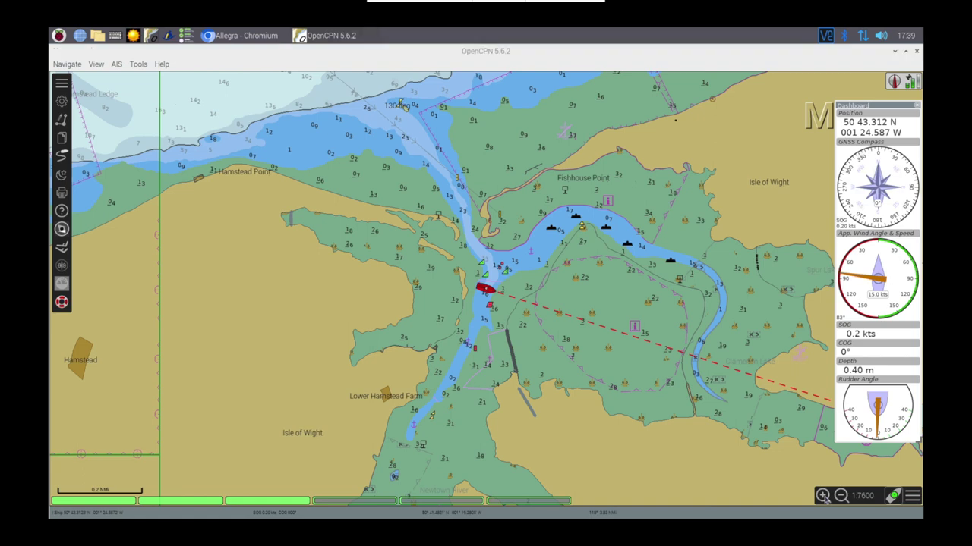
pyautogui.click(822, 496)
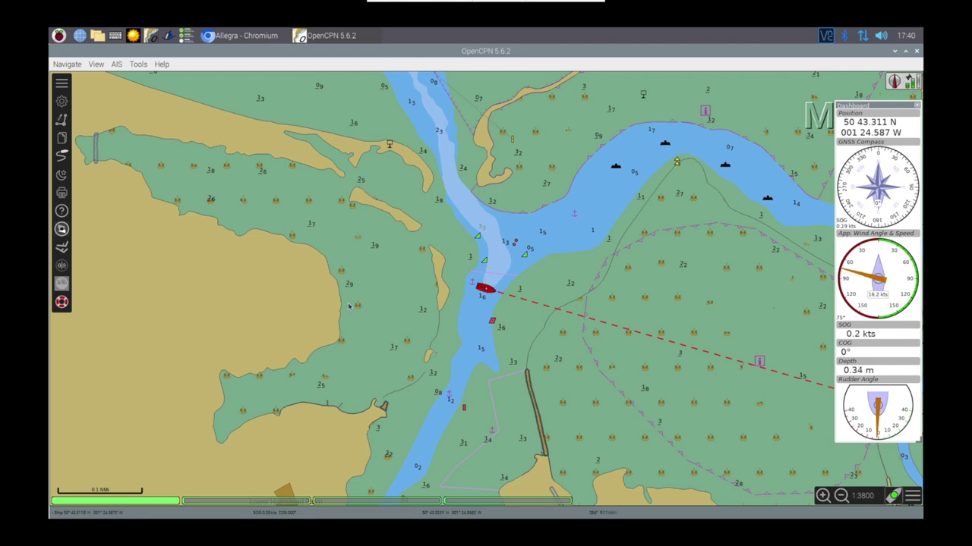
# - Show Options > Connections with the enabled TCP localhost input on port 10110 selected
pyautogui.click(61, 101)
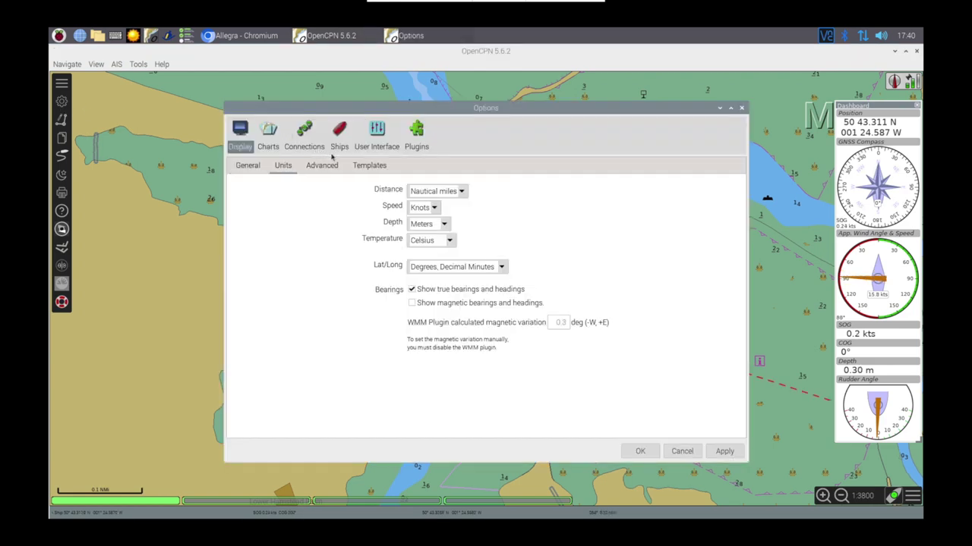
pyautogui.click(307, 141)
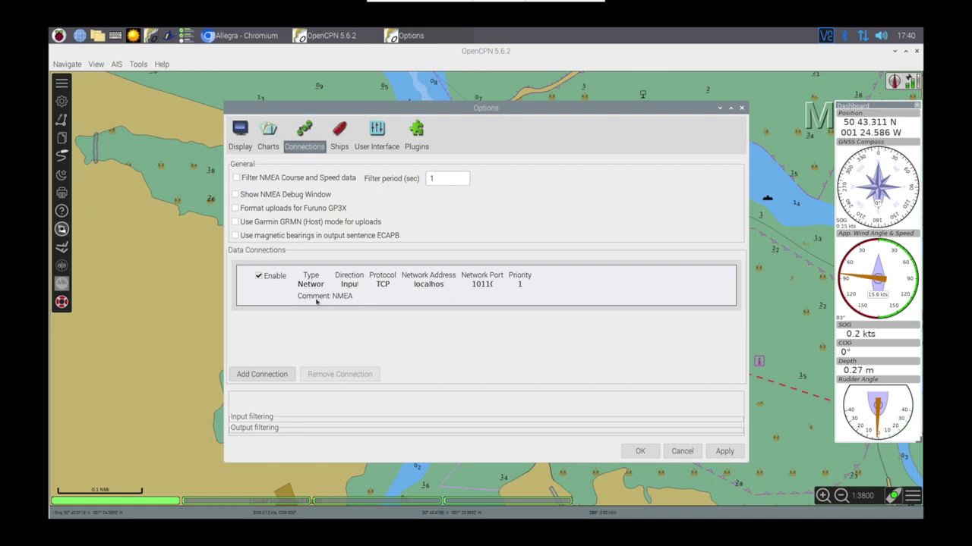
pyautogui.click(377, 304)
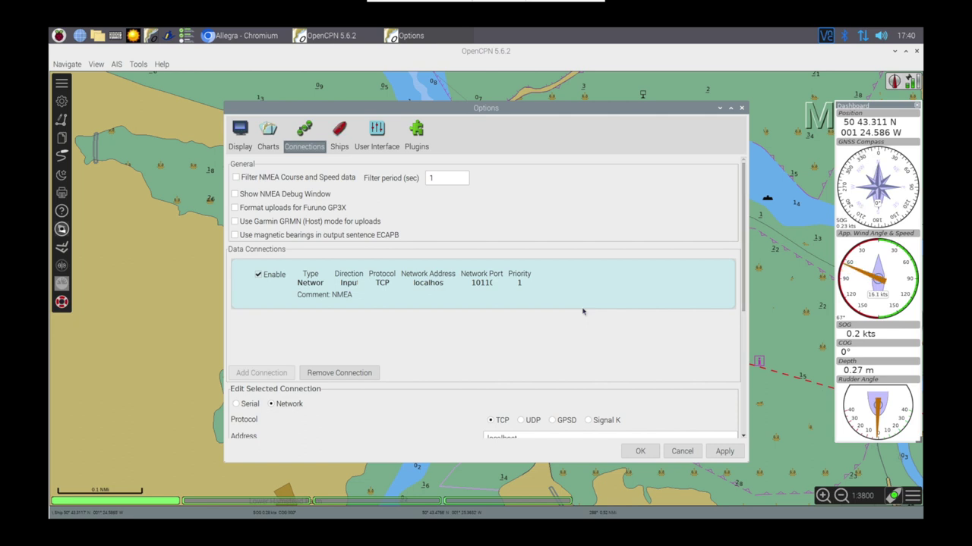
pyautogui.scroll(-5, 459, 410)
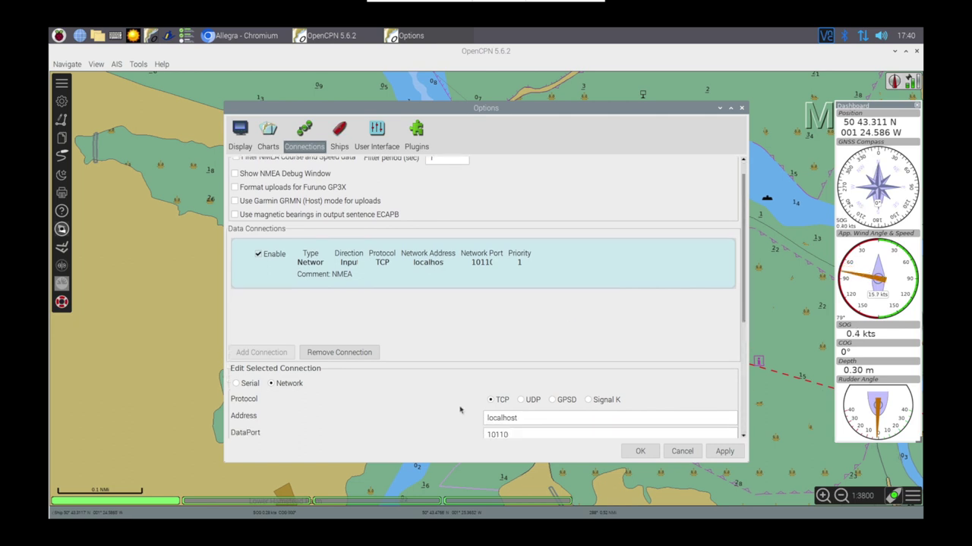
pyautogui.scroll(-3, 459, 410)
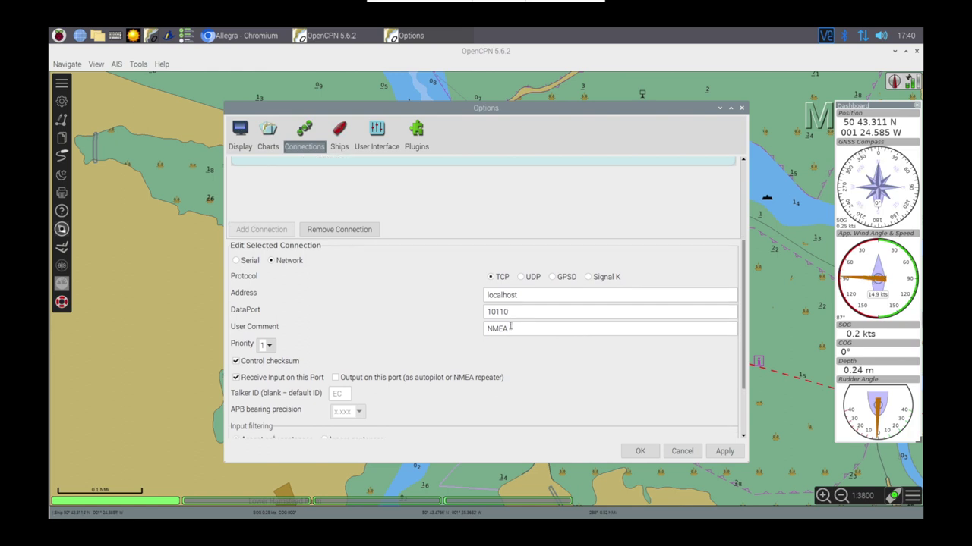
pyautogui.doubleClick(497, 311)
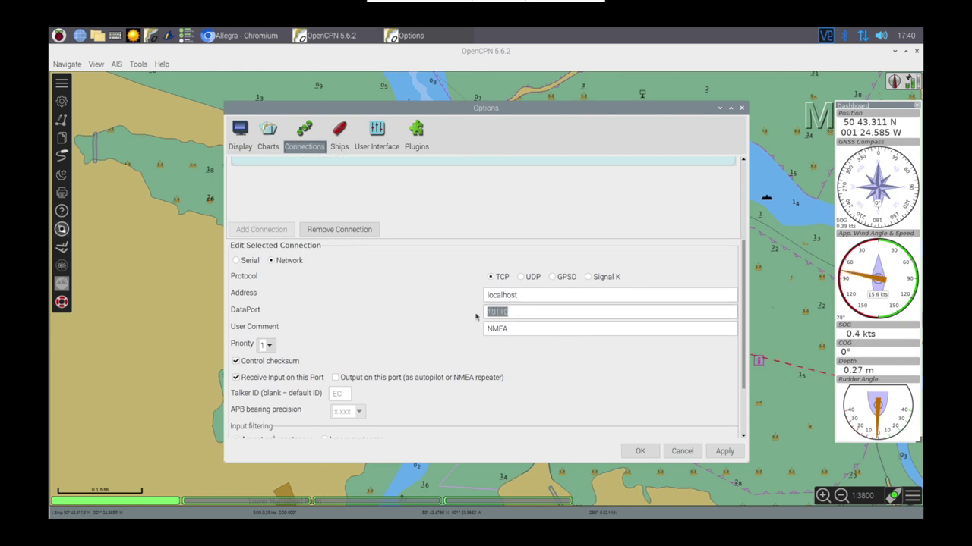
pyautogui.scroll(-3, 476, 317)
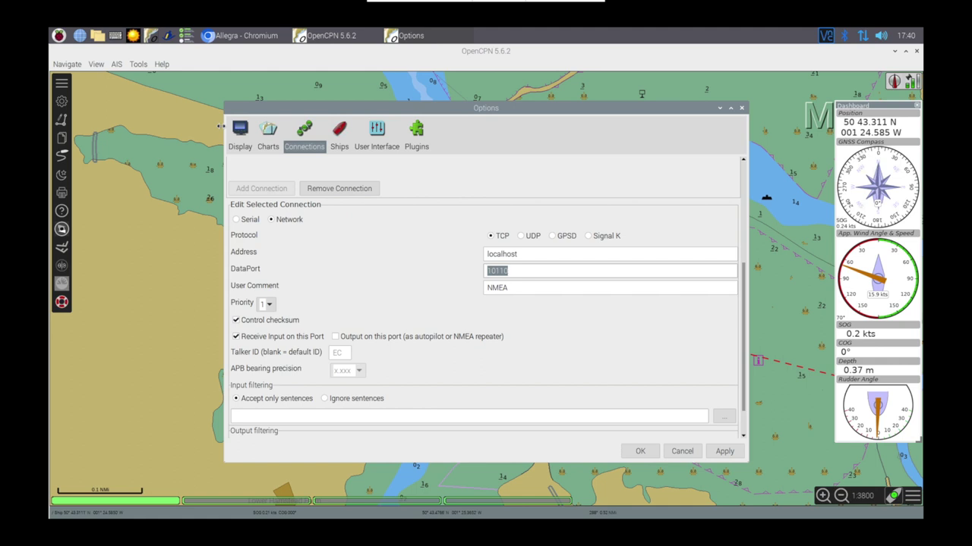
pyautogui.click(59, 35)
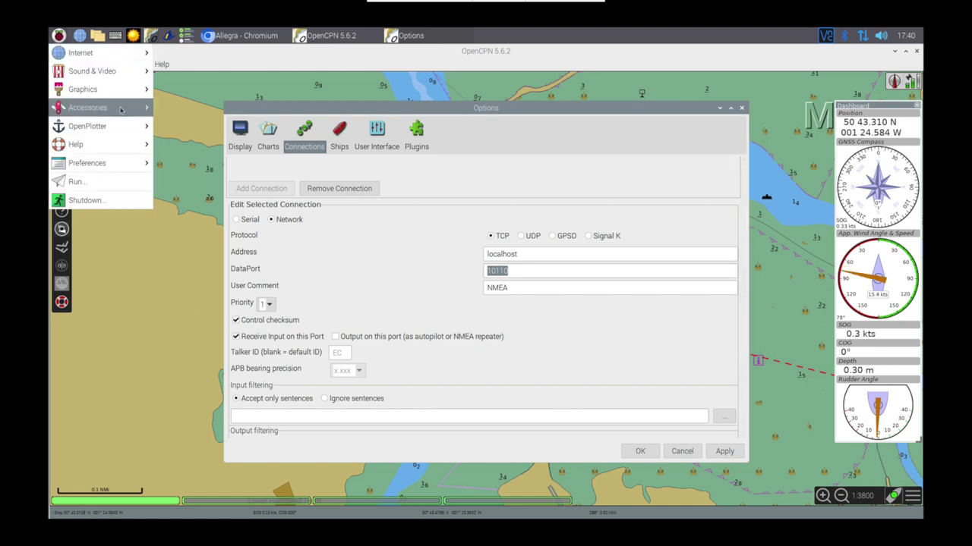
pyautogui.moveTo(124, 126)
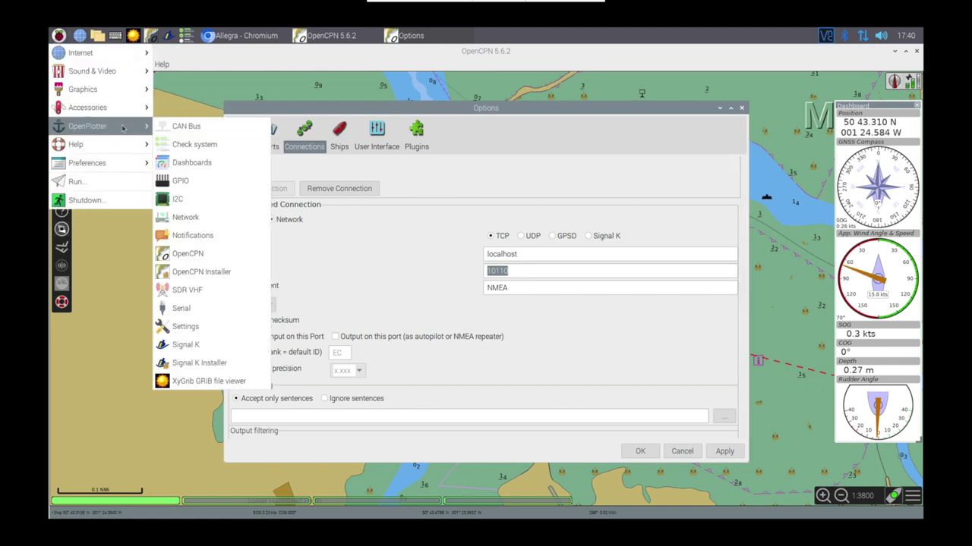
pyautogui.click(201, 216)
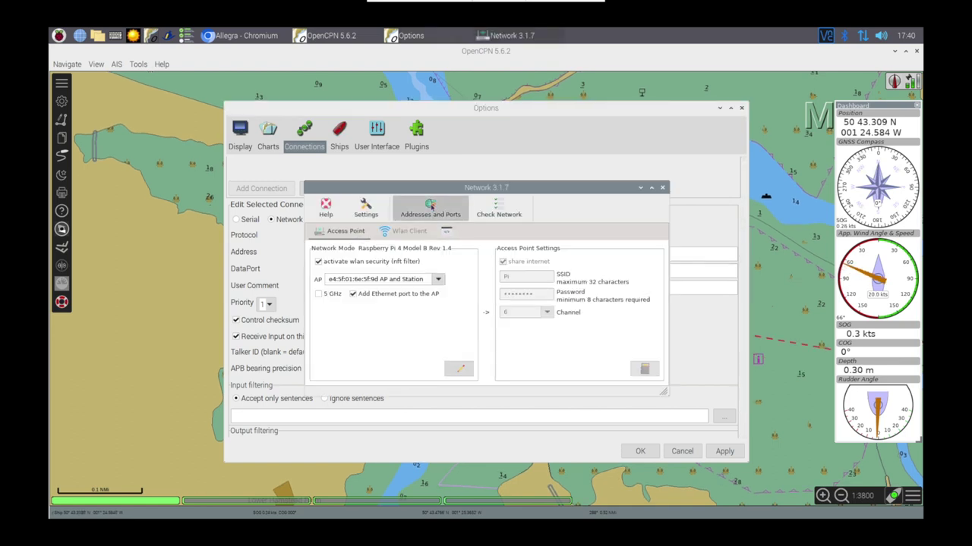
pyautogui.click(431, 206)
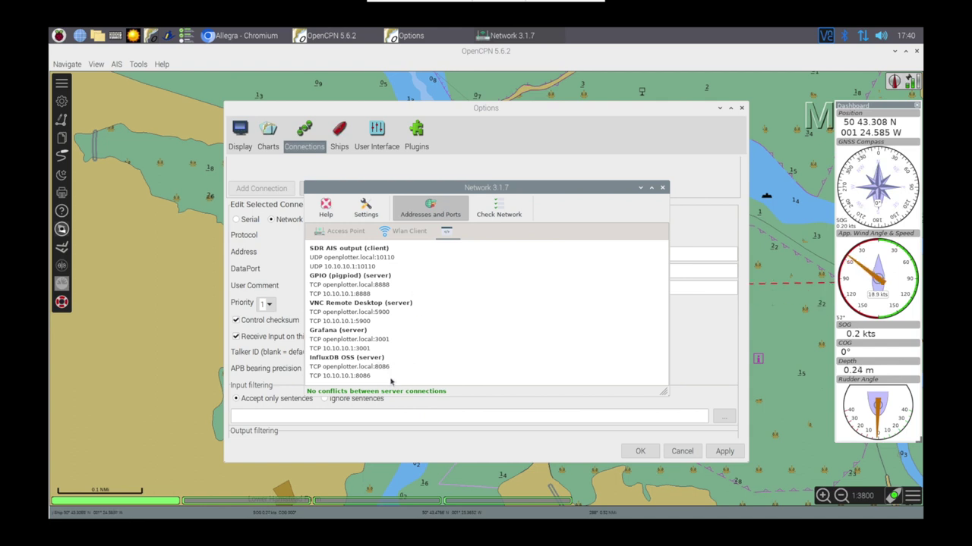
pyautogui.scroll(-5, 630, 364)
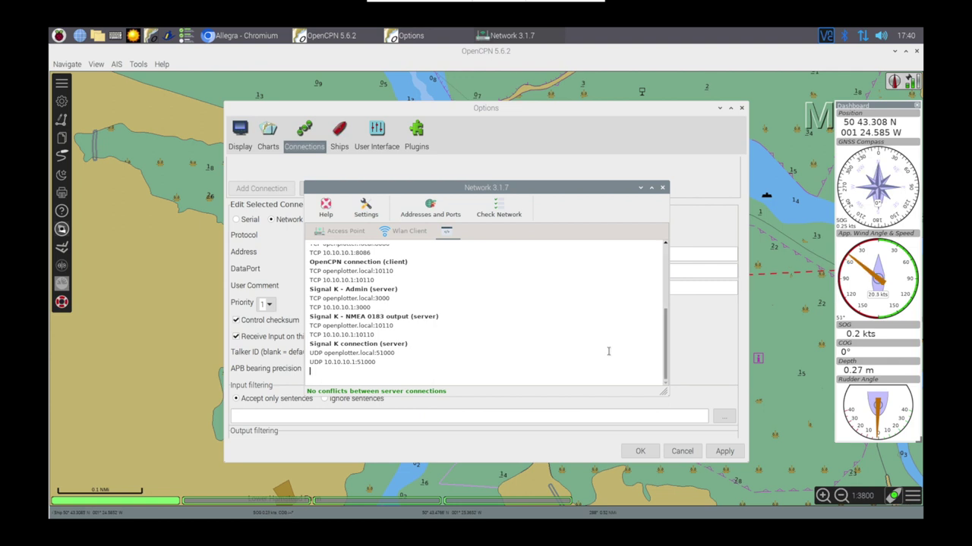
pyautogui.click(472, 372)
pyautogui.moveTo(383, 336); pyautogui.dragTo(309, 316)
pyautogui.hotkey('alt', 'F4')
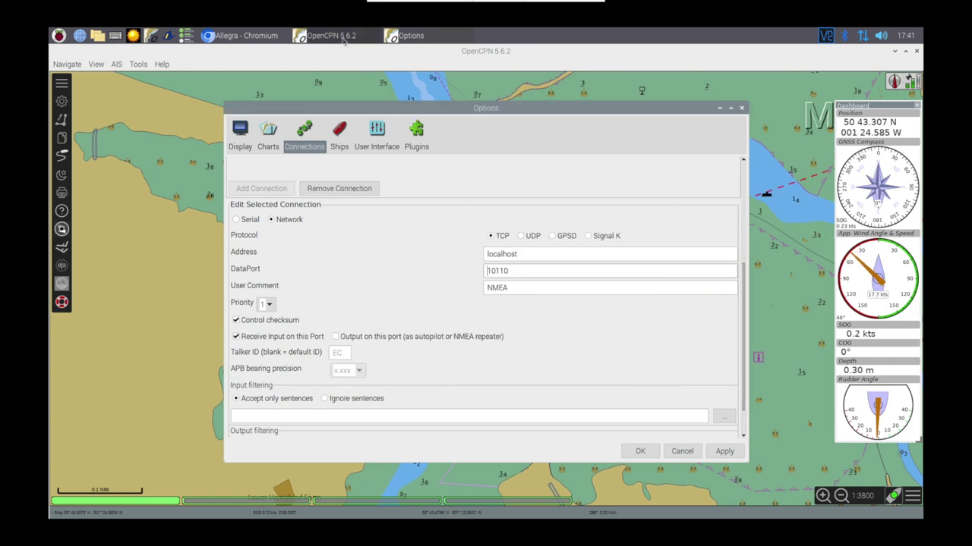
# - Log in to the Signal K admin in Chromium and open Server > Data Connections
pyautogui.click(250, 39)
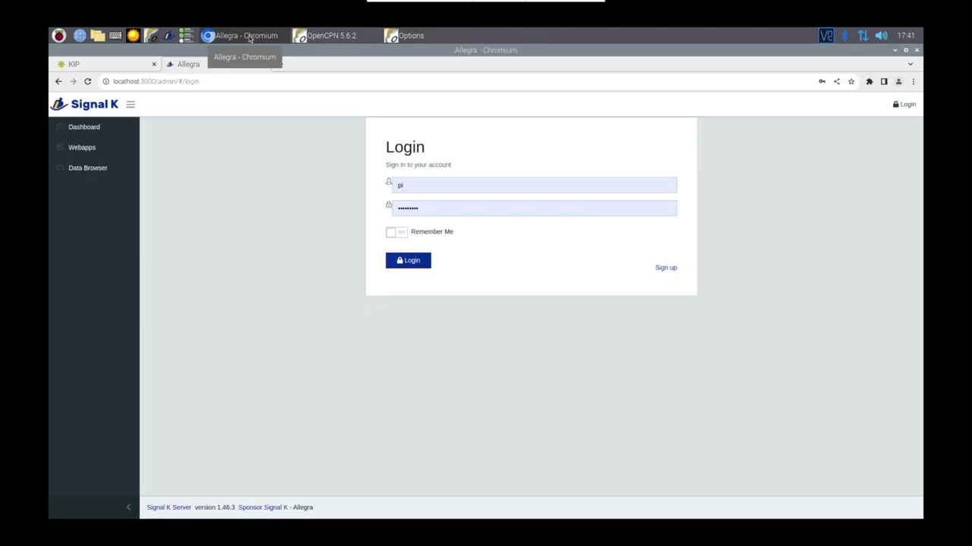
pyautogui.click(408, 260)
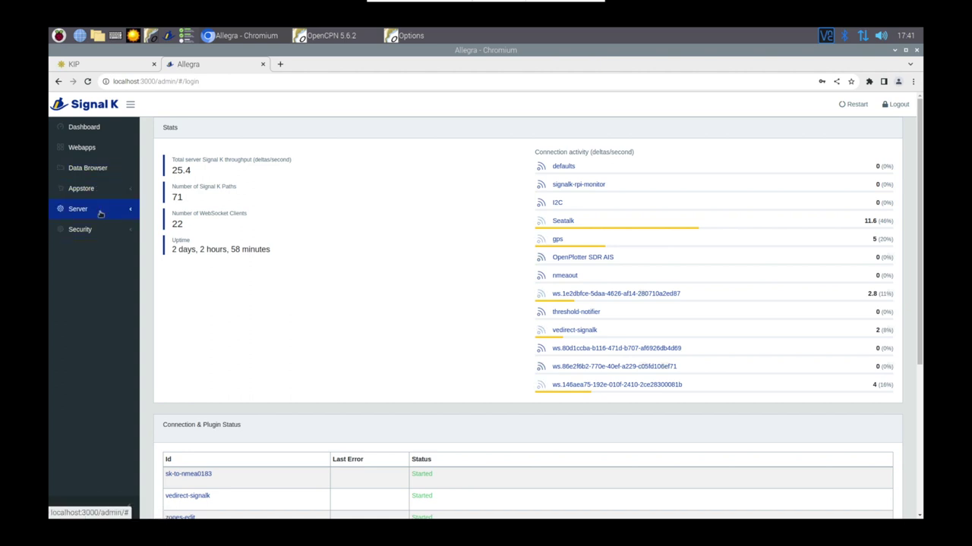
pyautogui.click(126, 211)
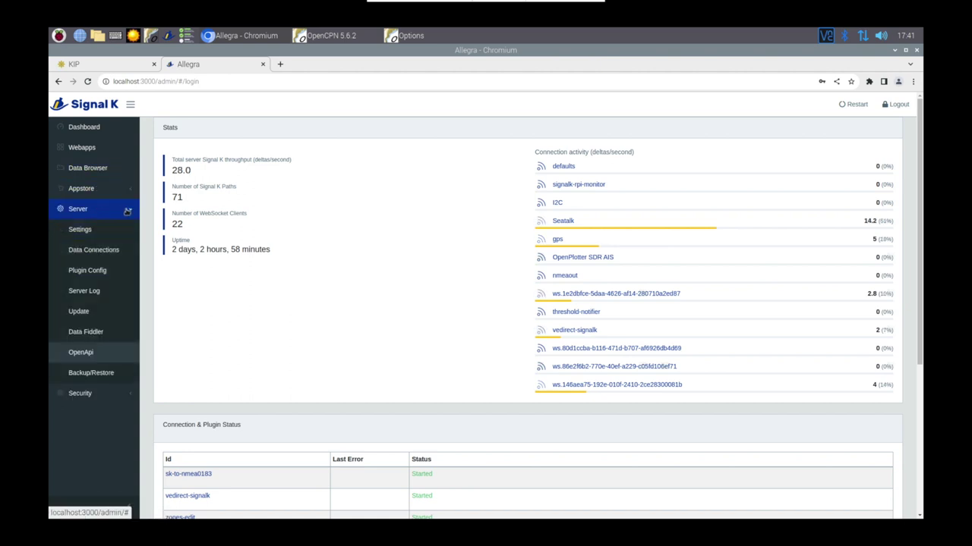
pyautogui.click(108, 254)
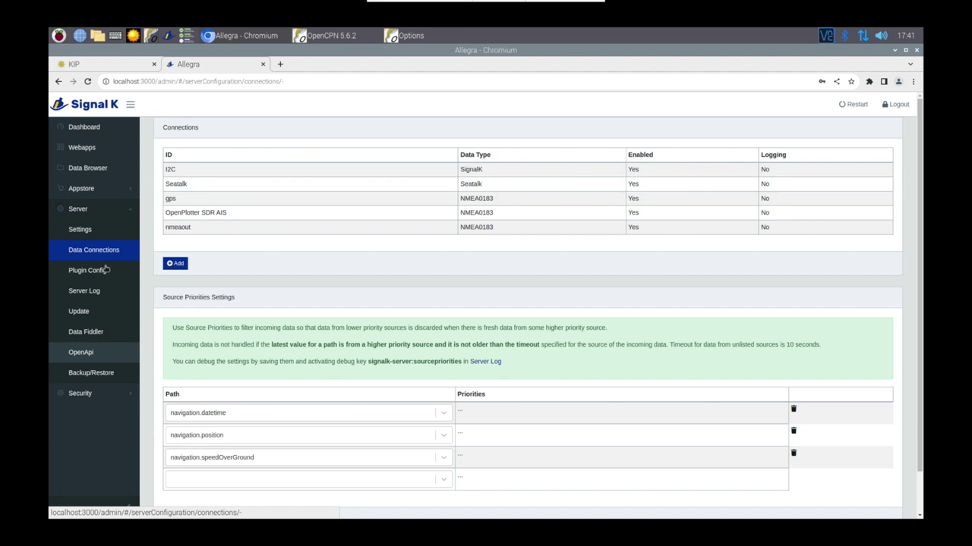
# - Expand Convert Signal K to NMEA0183 in Plugin Config, showing RMC, RSA, VTG, XTE, ZDA enabled
pyautogui.click(106, 271)
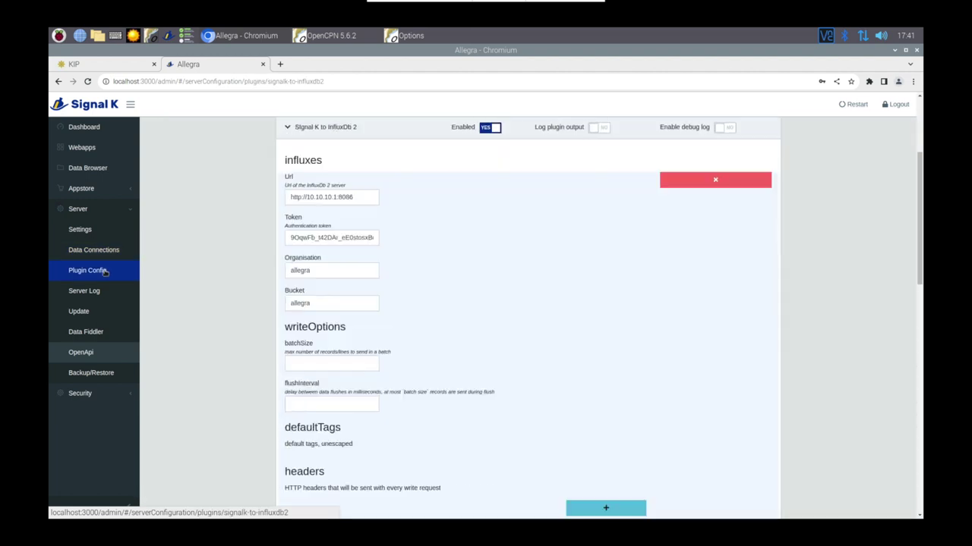
pyautogui.click(293, 132)
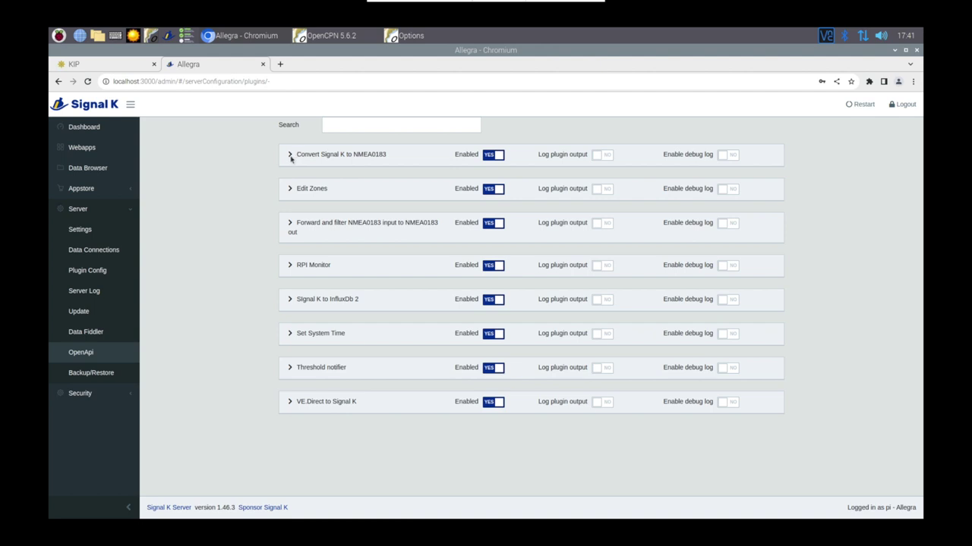
pyautogui.click(291, 158)
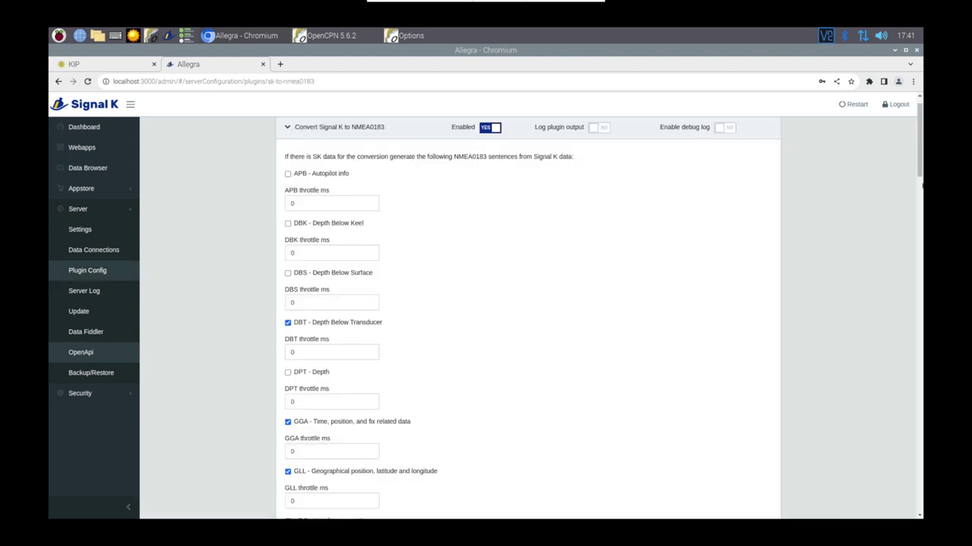
pyautogui.scroll(-1, 920, 173)
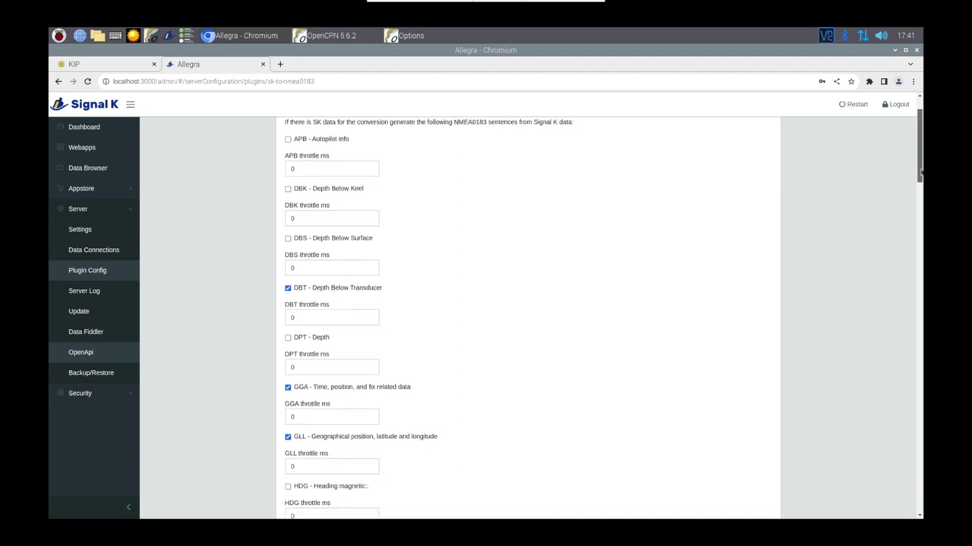
pyautogui.moveTo(920, 173); pyautogui.dragTo(903, 431)
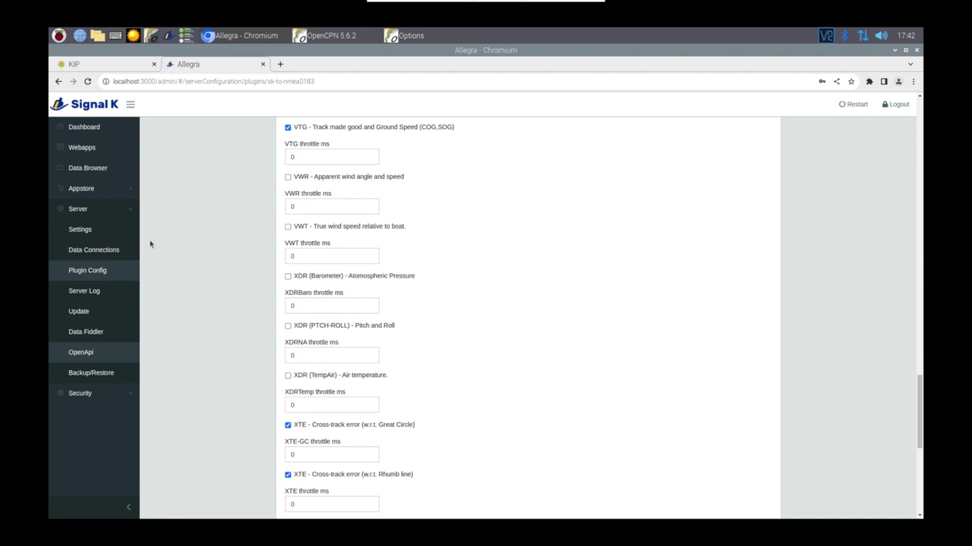
# - Expand the navigation.datetime source priorities on Data Connections, showing gps.GP ranked above Seatalk.ST
pyautogui.click(97, 253)
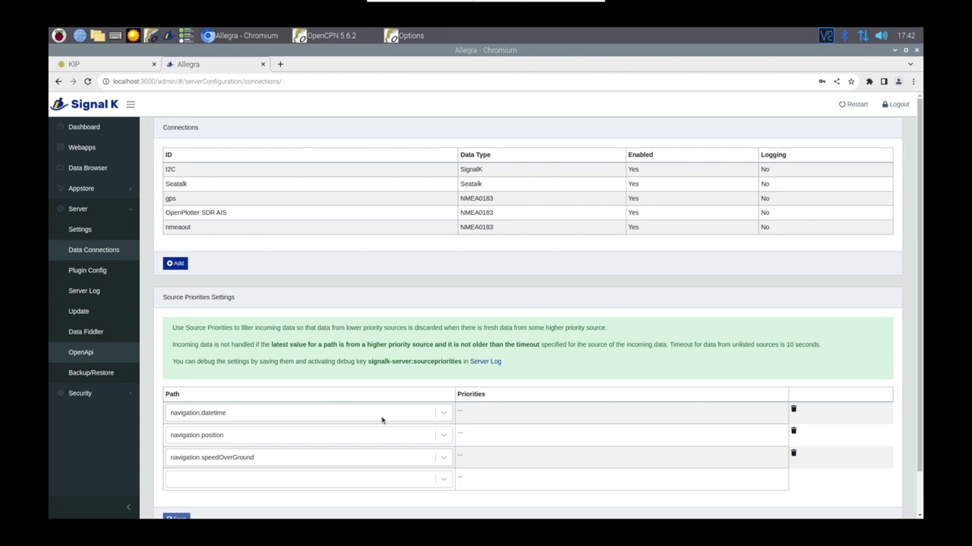
pyautogui.click(445, 415)
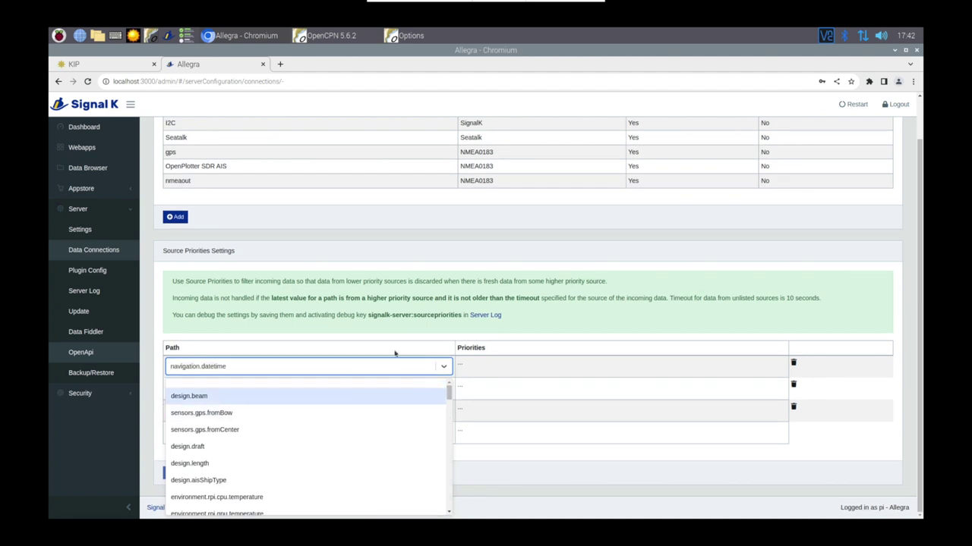
pyautogui.click(416, 340)
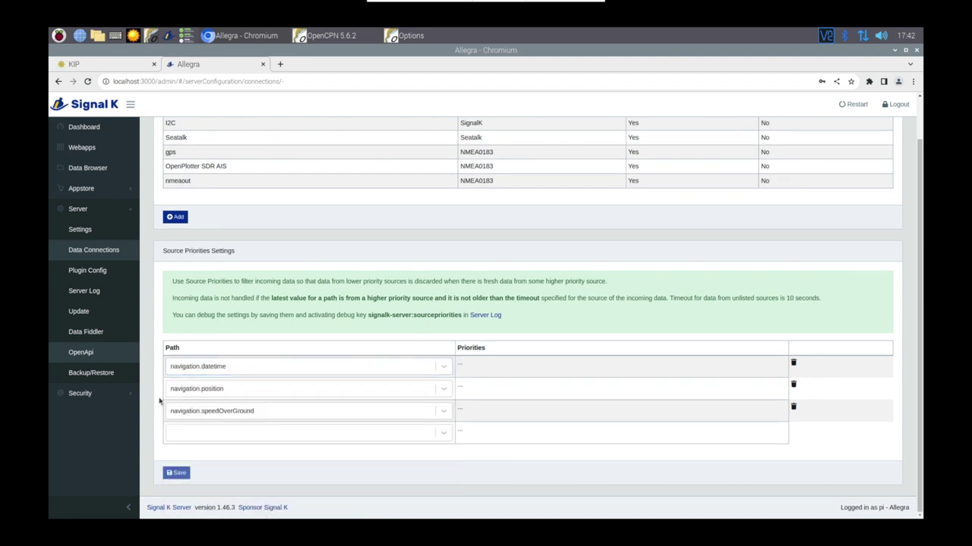
pyautogui.click(460, 367)
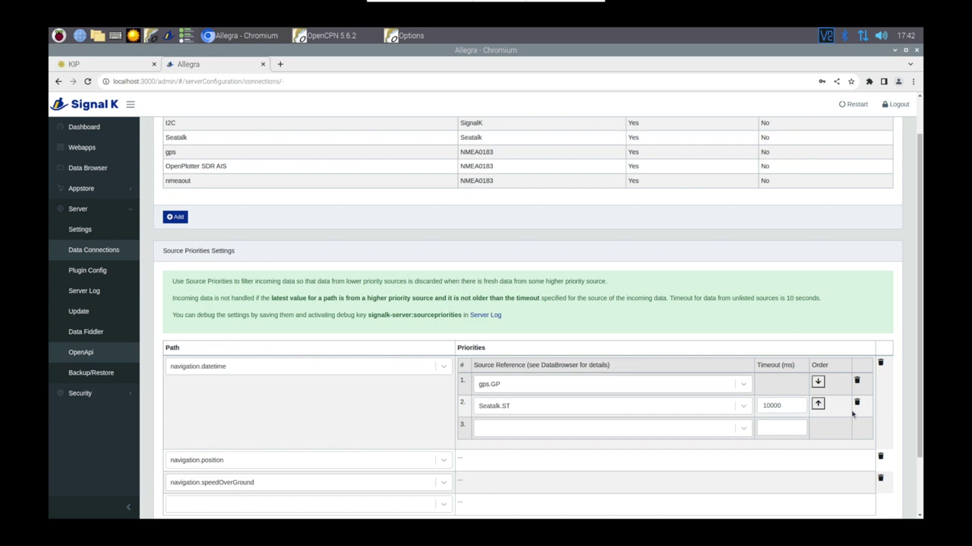
# - Expand navigation.position and navigation.speedOverGround priorities, both ranking gps.GP over Seatalk.ST at 10000 ms
pyautogui.click(443, 462)
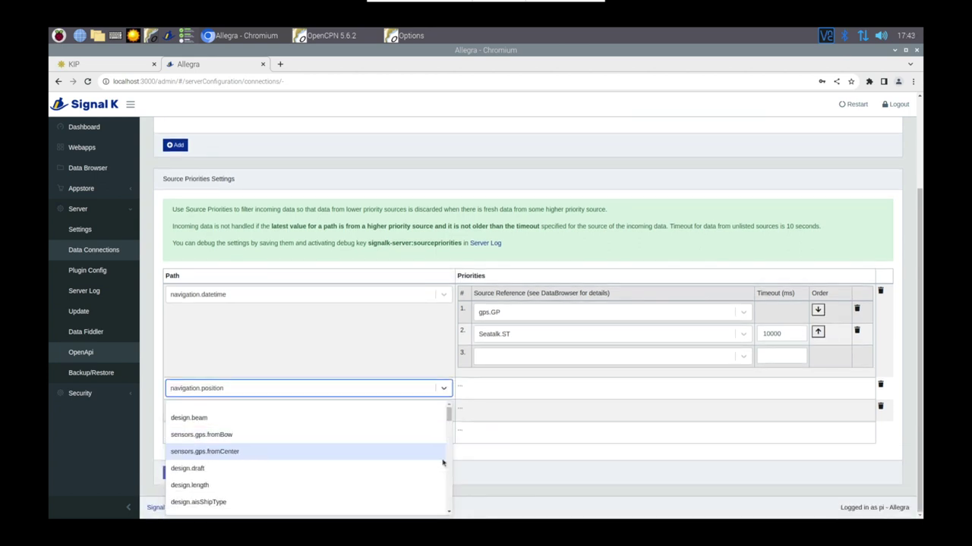
pyautogui.click(460, 388)
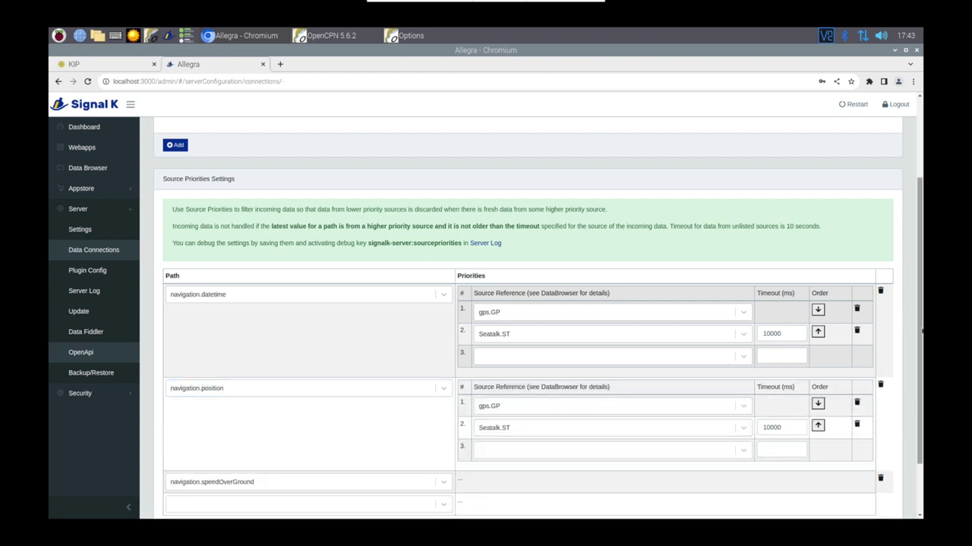
pyautogui.scroll(-2, 880, 386)
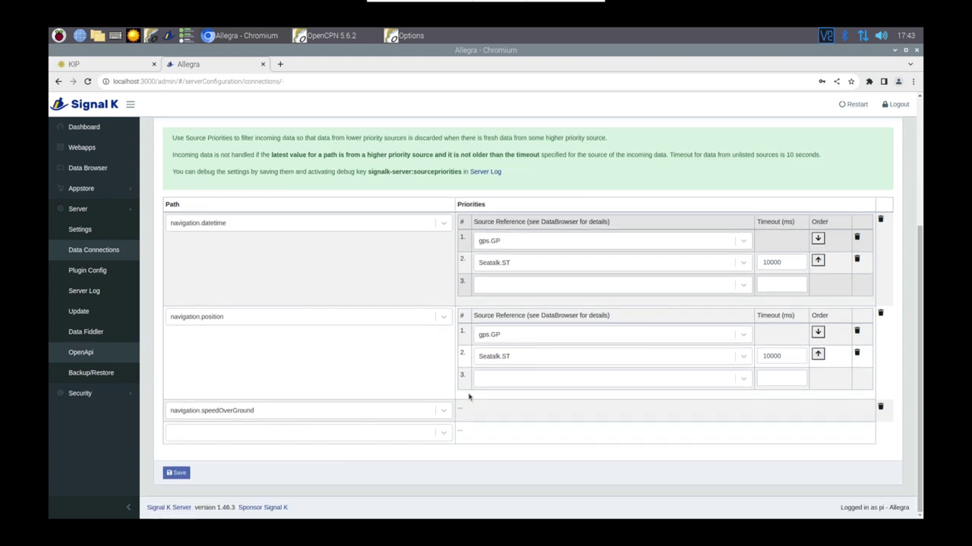
pyautogui.click(445, 412)
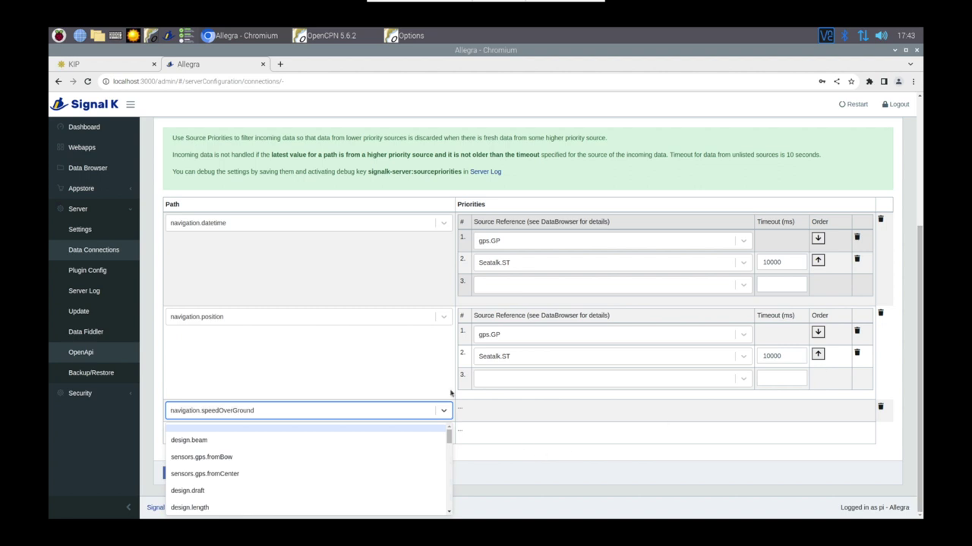
pyautogui.click(466, 412)
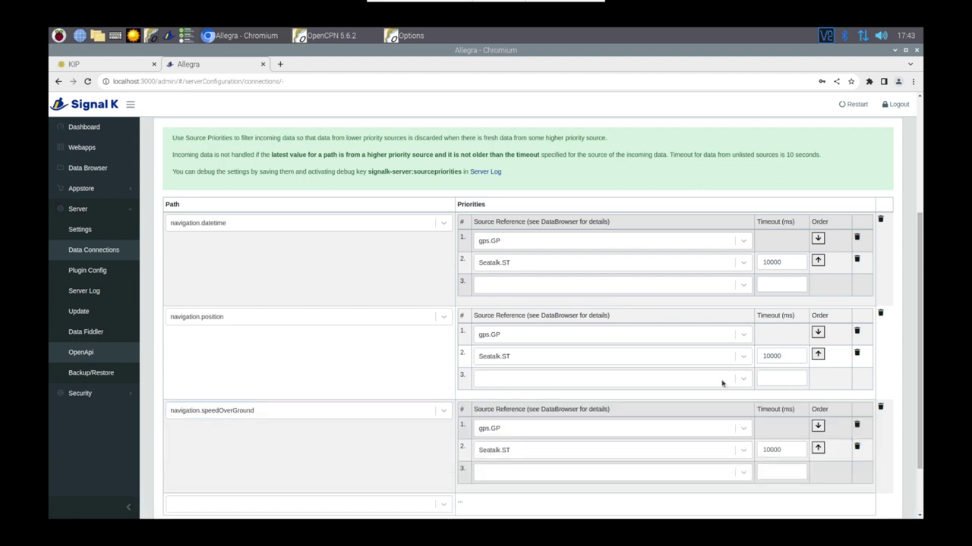
pyautogui.scroll(-2, 918, 347)
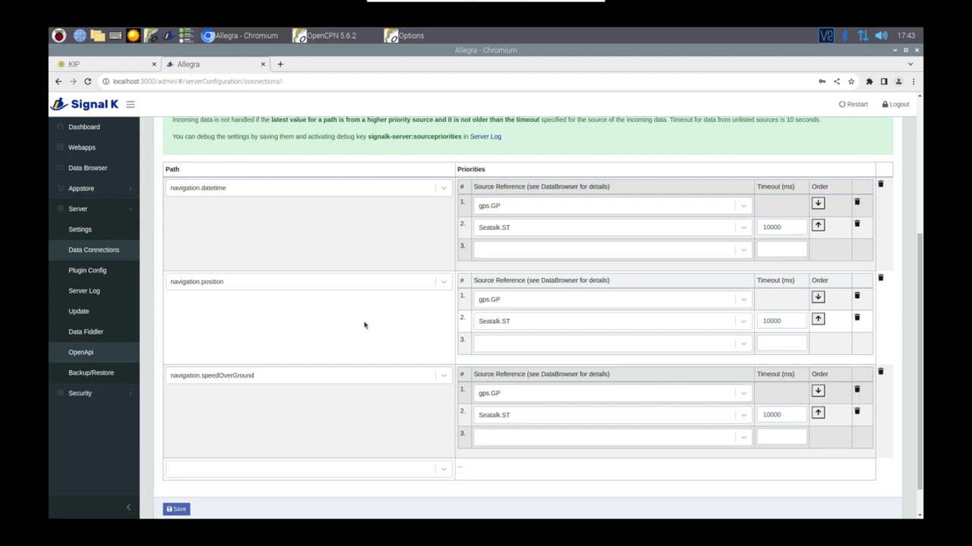
# - Review OpenCPN's TCP localhost:10110 connection, close its Options, then open Signal K's Data Browser
pyautogui.click(101, 277)
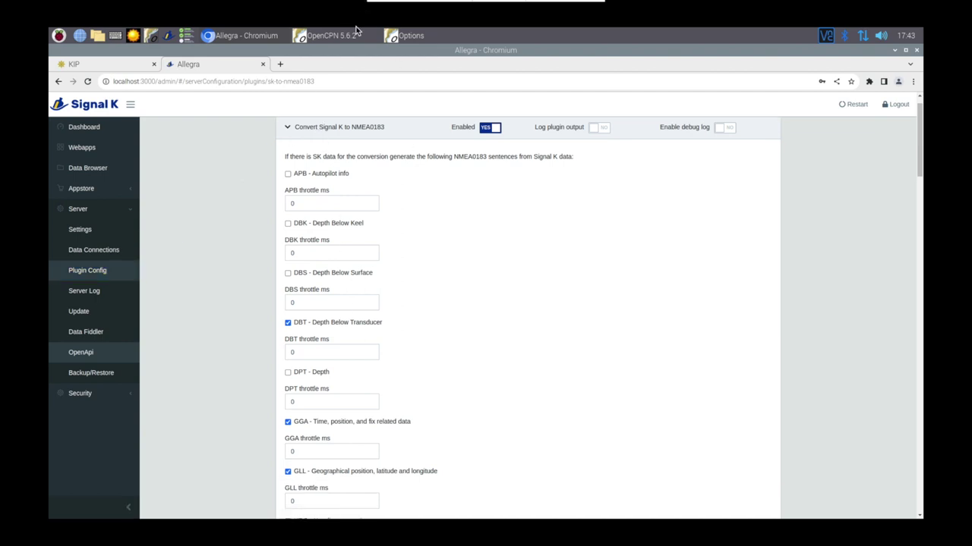
pyautogui.click(414, 36)
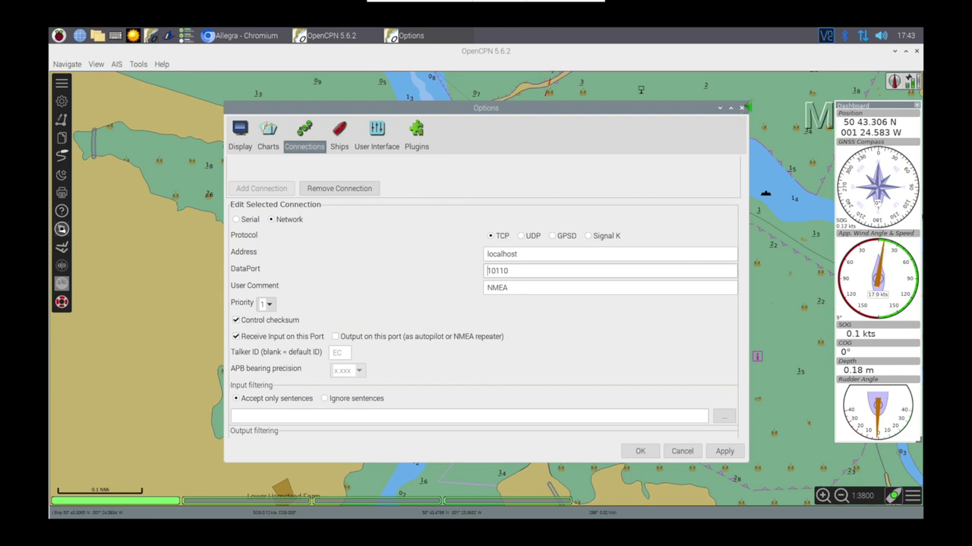
pyautogui.click(741, 108)
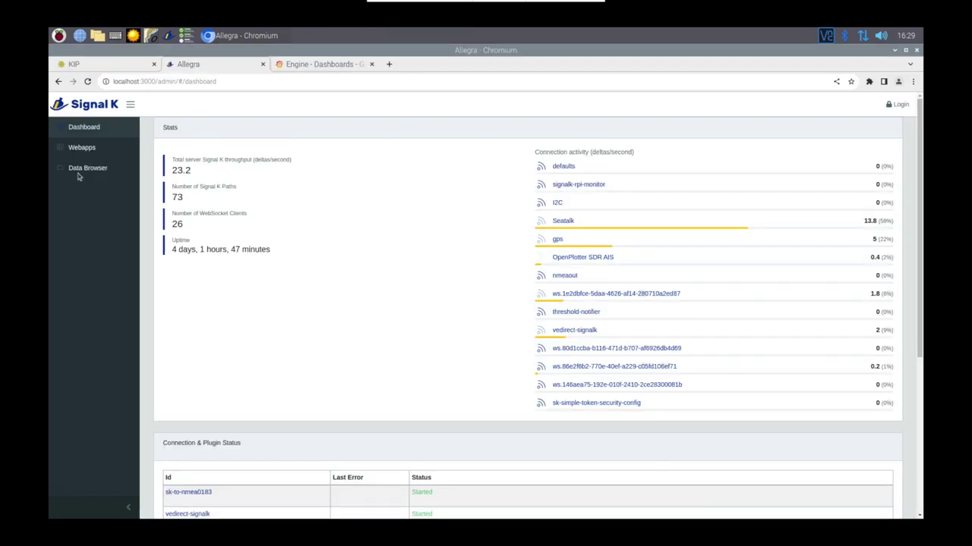
pyautogui.click(79, 173)
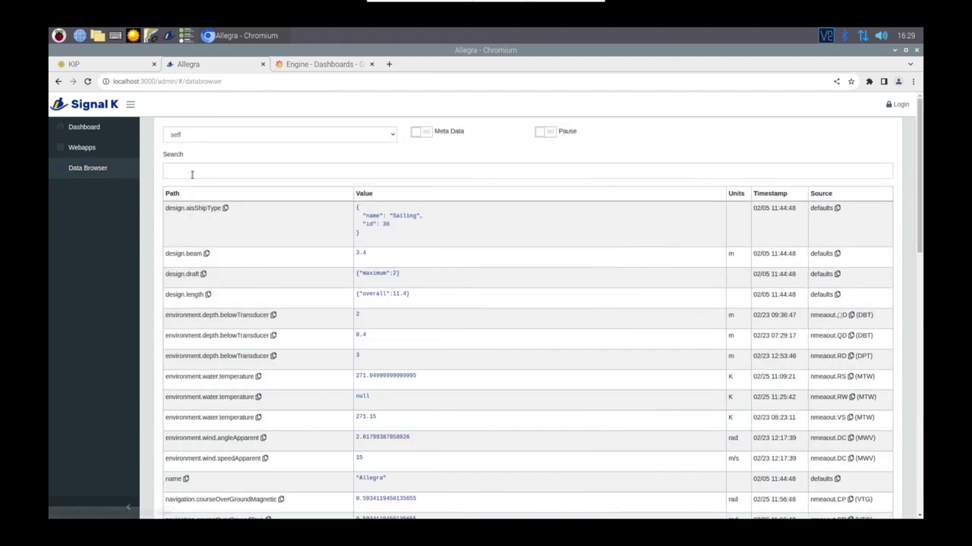
# - Filter the Data Browser by 'navigation.da' and mark navigation.datetime's timestamp and gps.GP source
pyautogui.click(192, 172)
pyautogui.write('navigation')
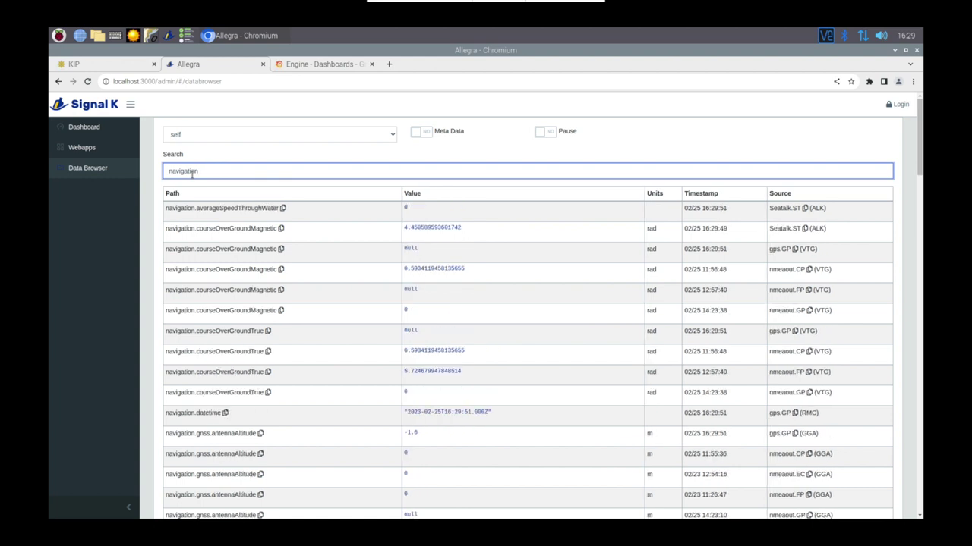
pyautogui.write('.date')
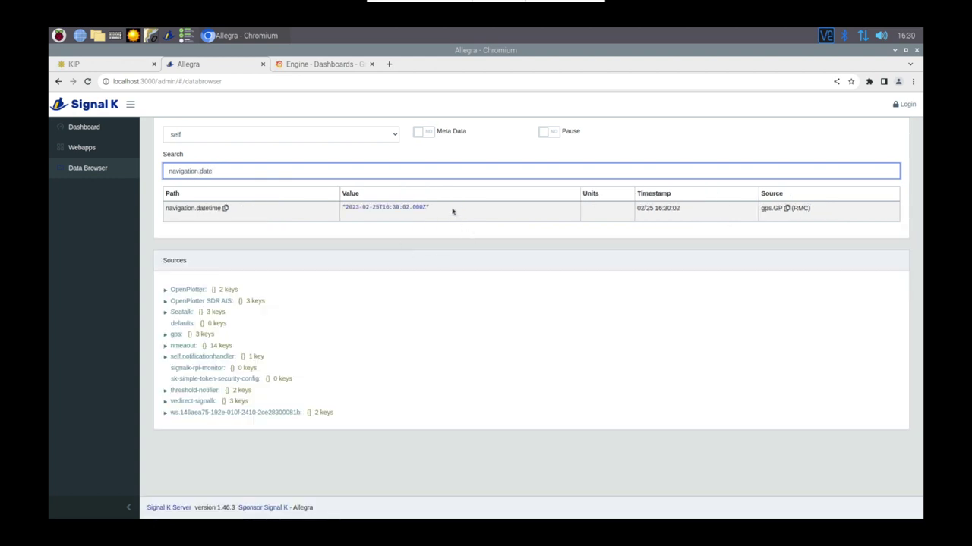
pyautogui.moveTo(855, 210); pyautogui.dragTo(631, 213)
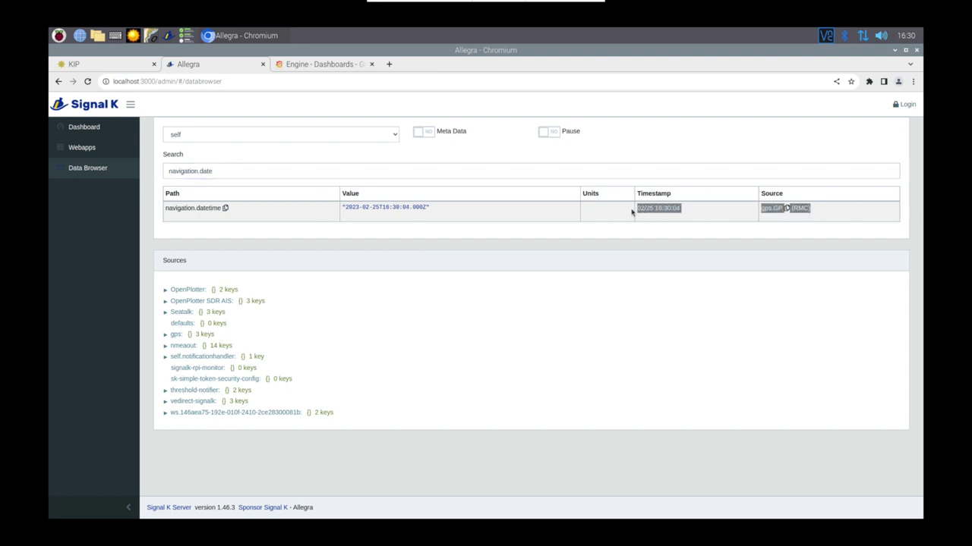
pyautogui.click(741, 223)
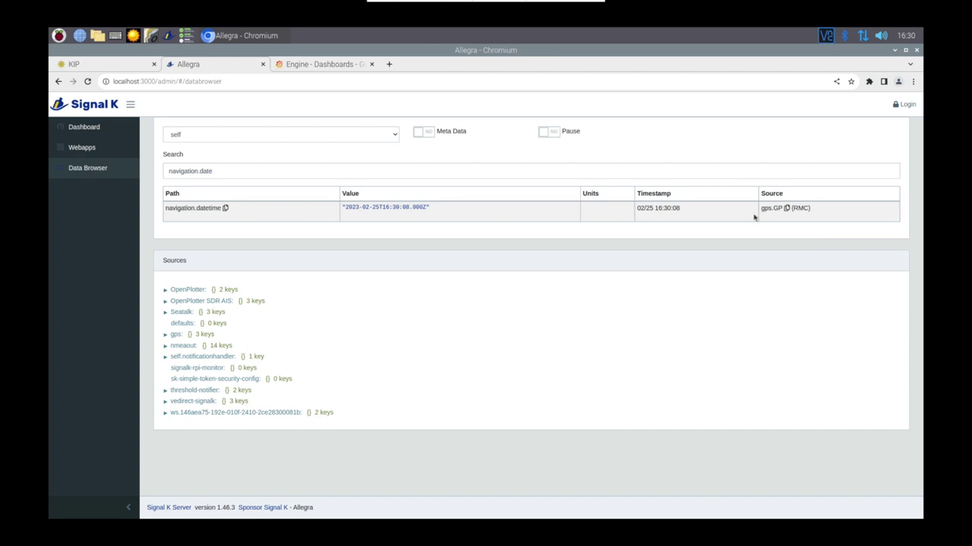